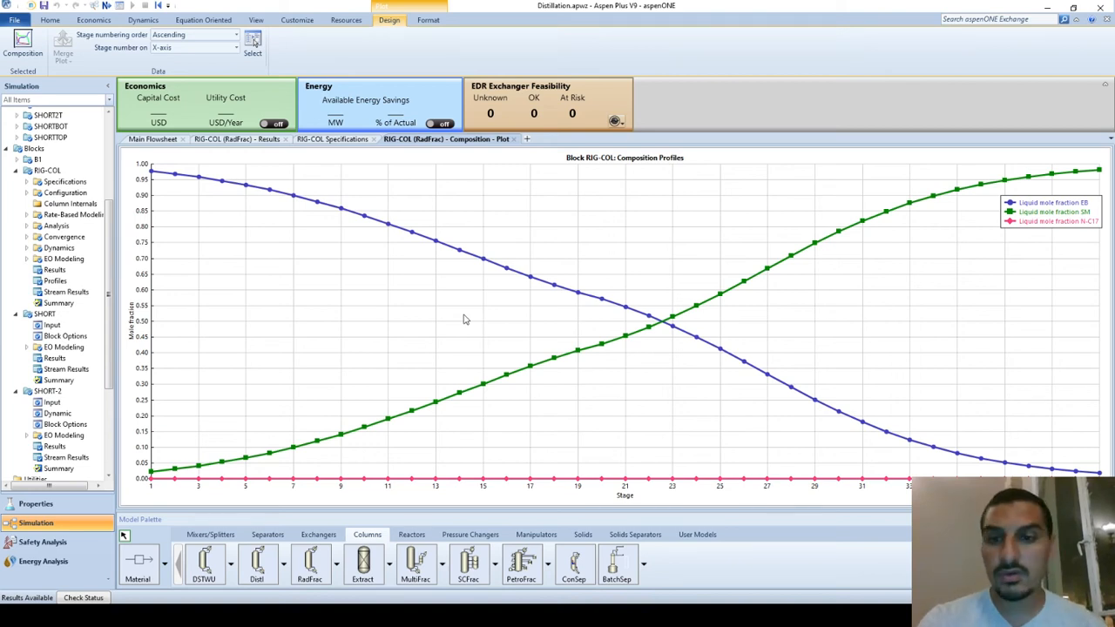
Open the RIG-COL column specifications and check the available calculation types, keeping Equilibrium selected
double_click(54, 182)
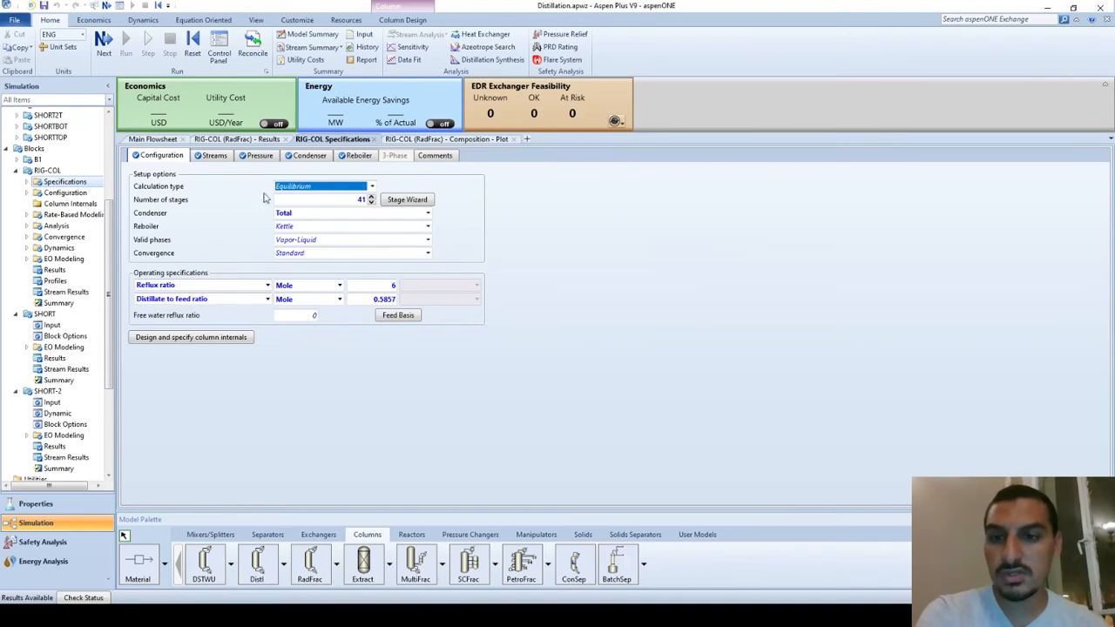
left_click(304, 189)
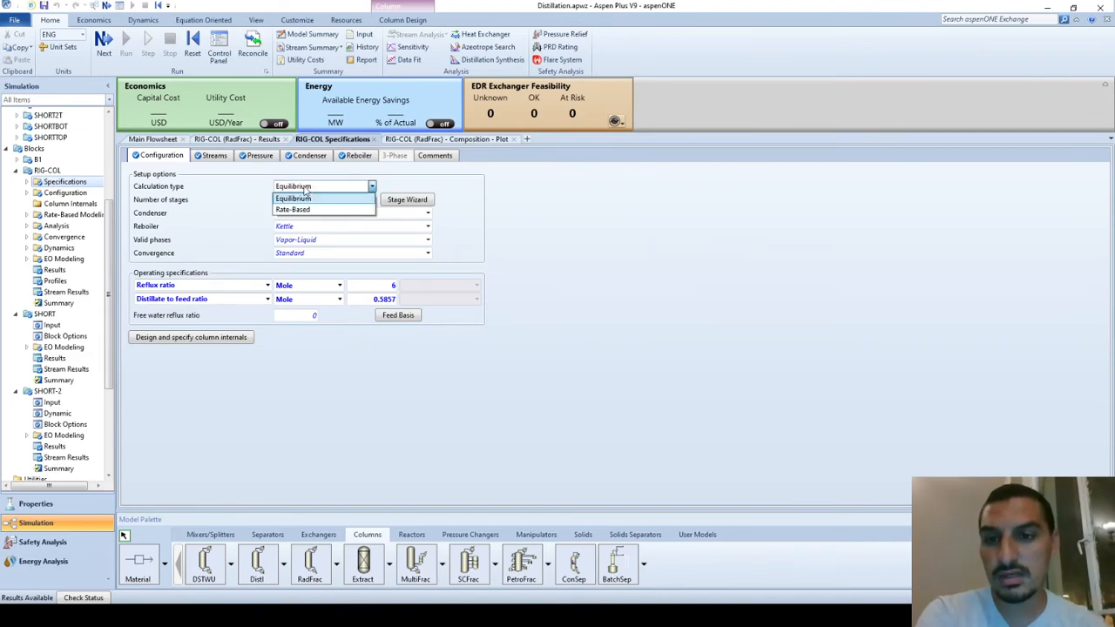
left_click(305, 189)
left_click(214, 199)
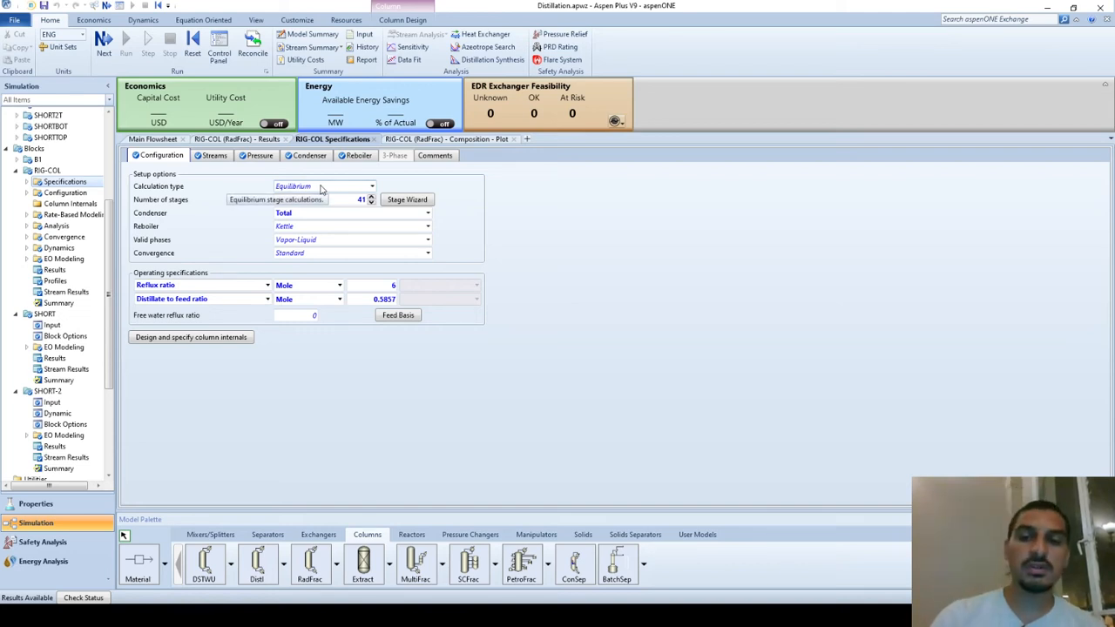
left_click(321, 189)
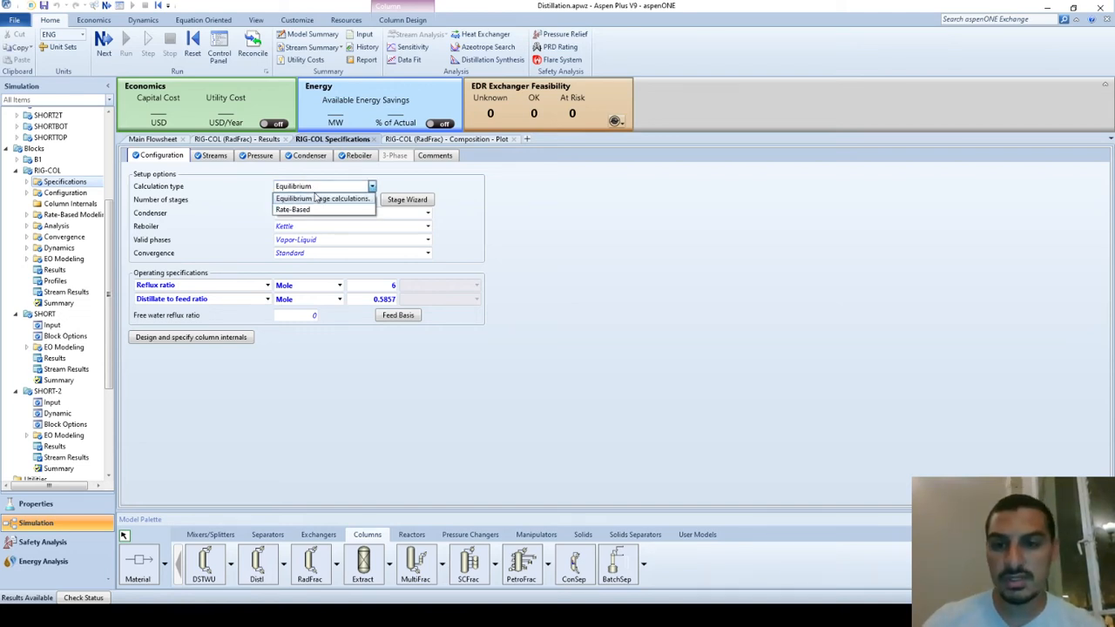
left_click(313, 199)
left_click(264, 192)
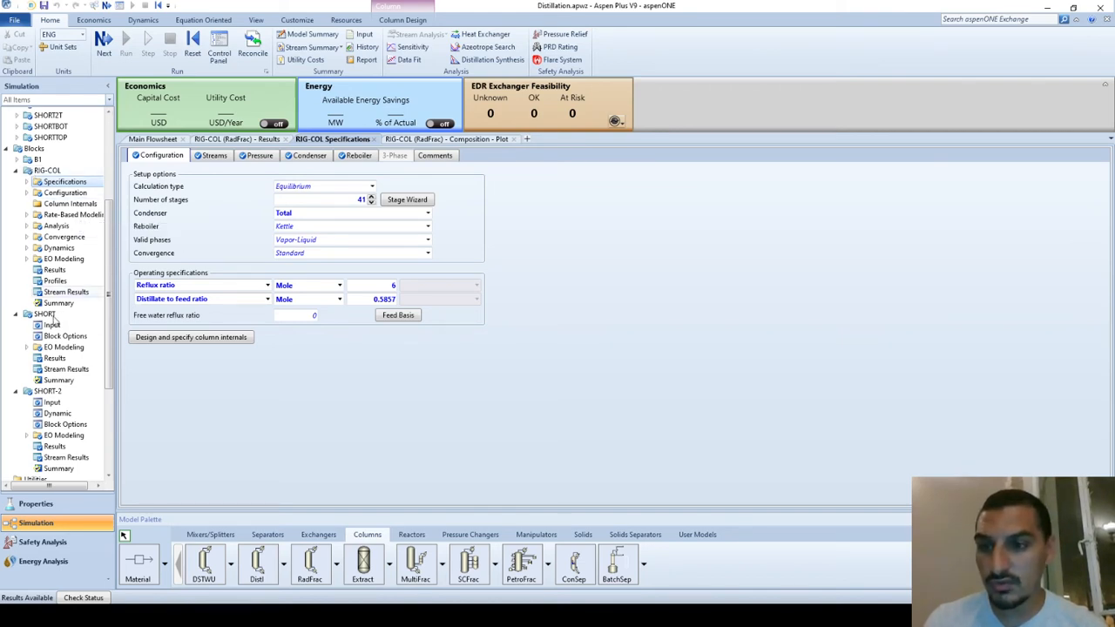
Open the efficiency specifications of RIG-COL and choose Murphree efficiencies with the method that specifies stage efficiencies
left_click(27, 182)
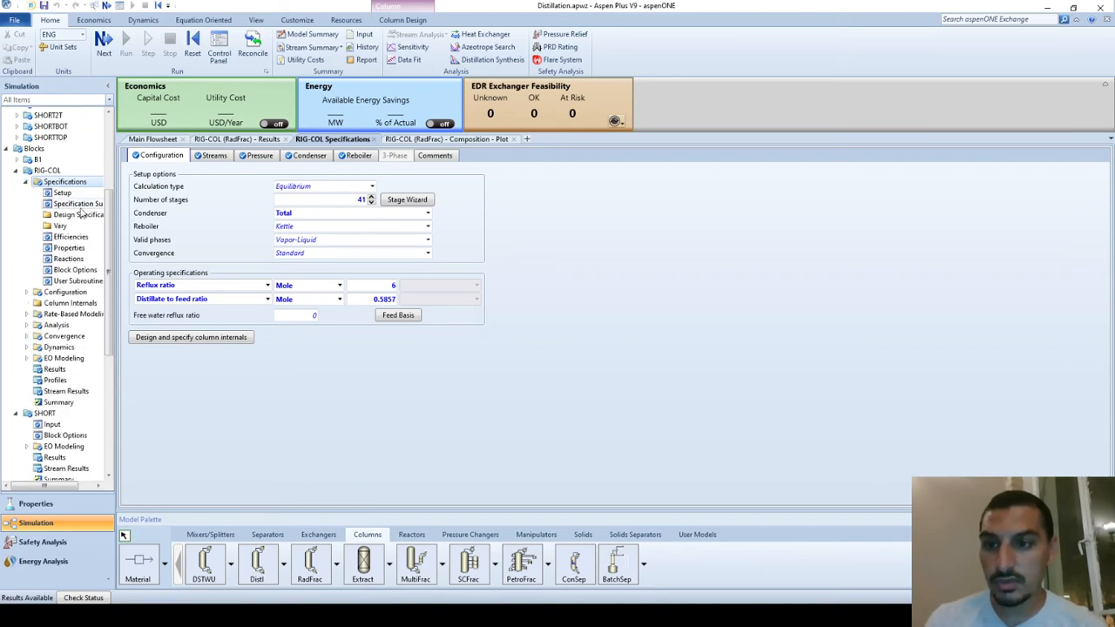
left_click_drag(116, 226, 132, 226)
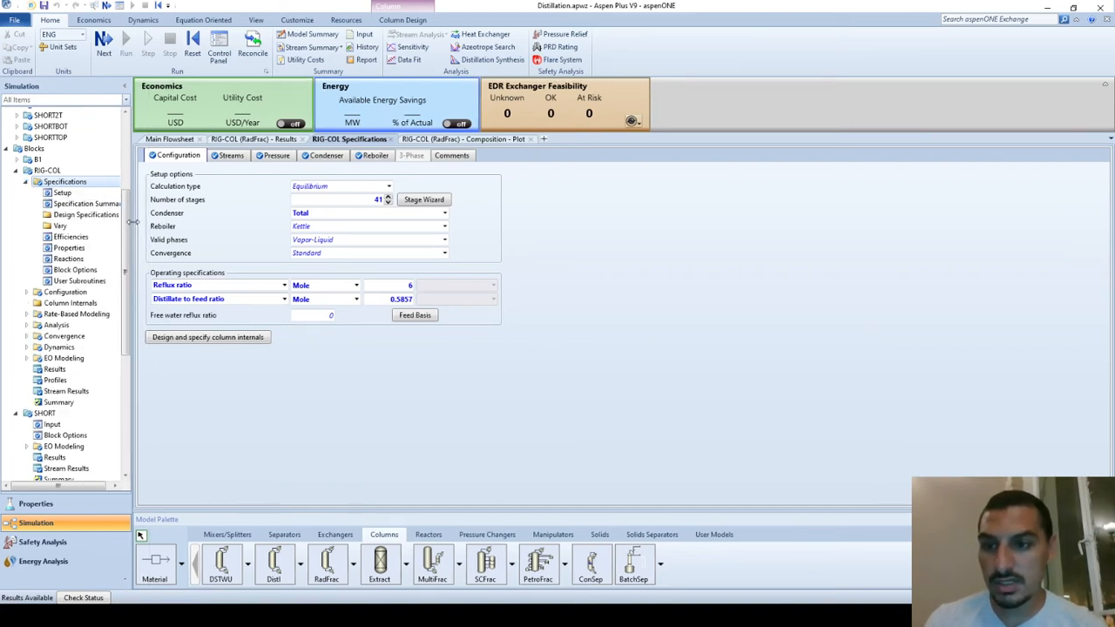
left_click(71, 237)
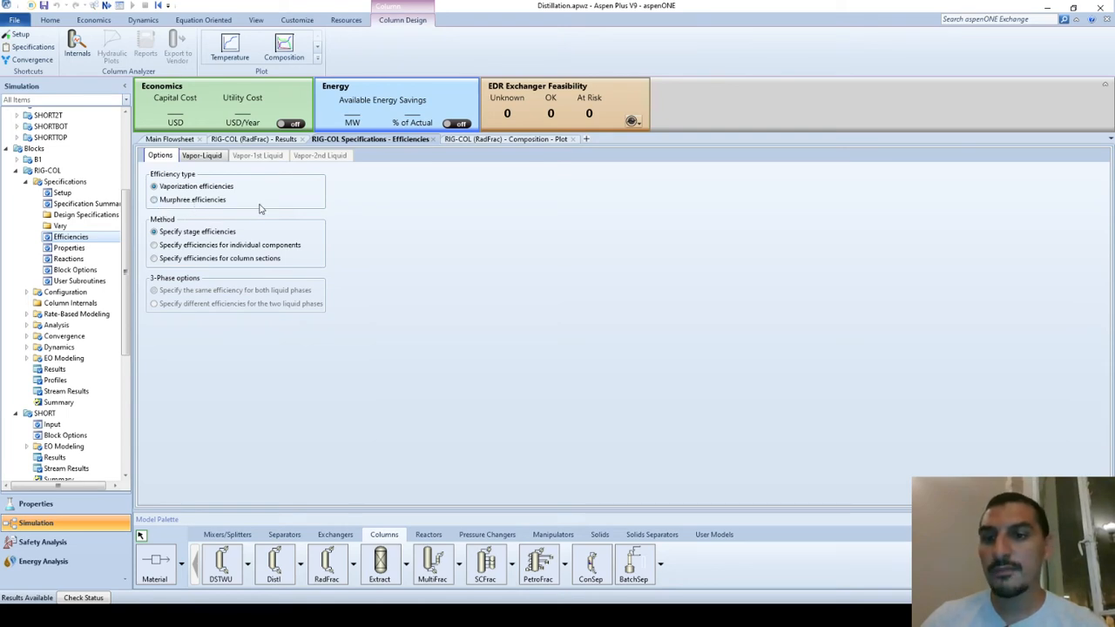
left_click(191, 201)
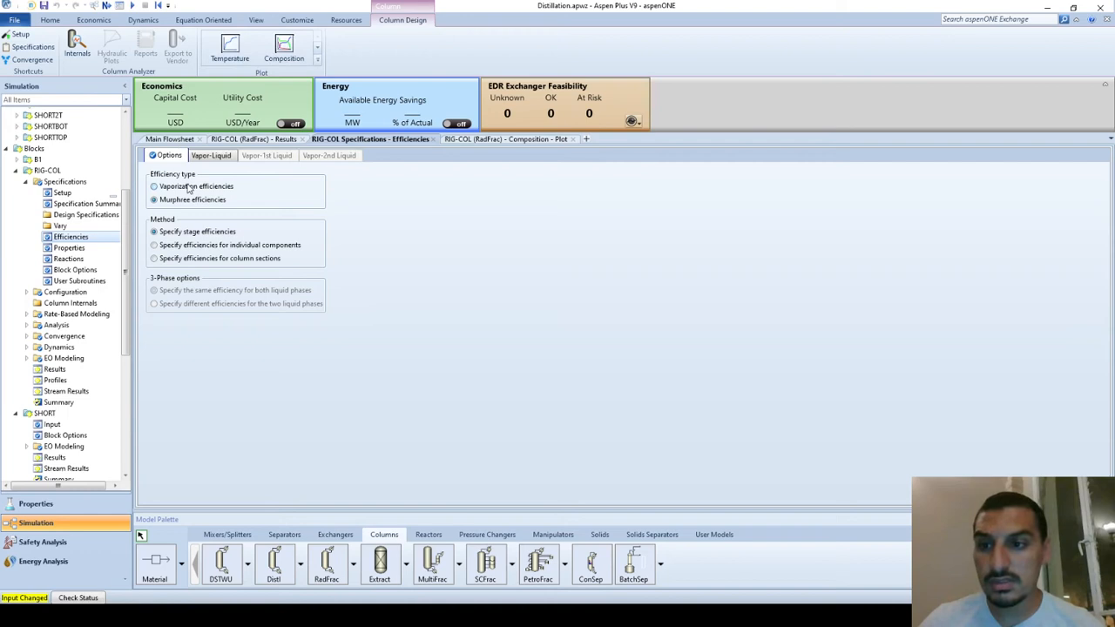
left_click(188, 188)
left_click(187, 201)
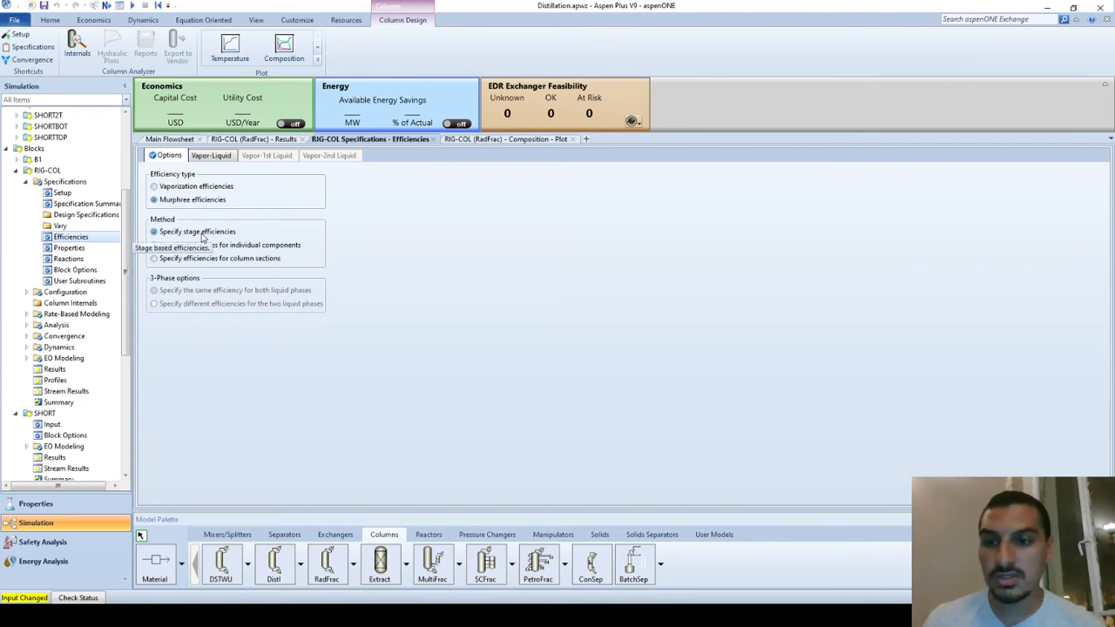
left_click(154, 232)
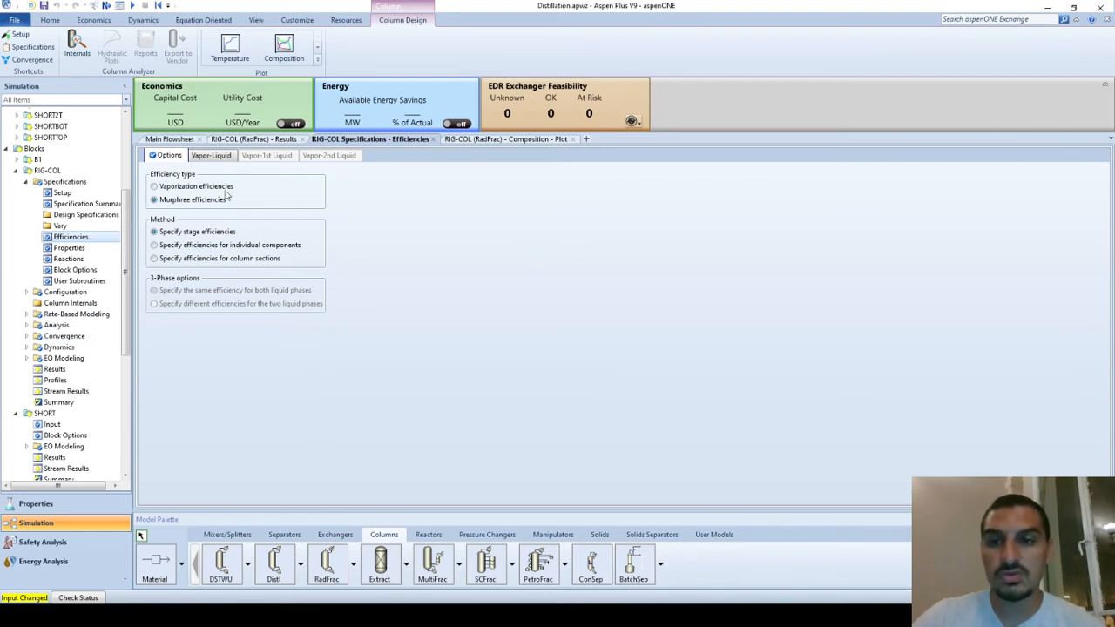
Add stage 1 to the vapor-liquid stage efficiency table with a Murphree efficiency of 0.5
left_click(210, 156)
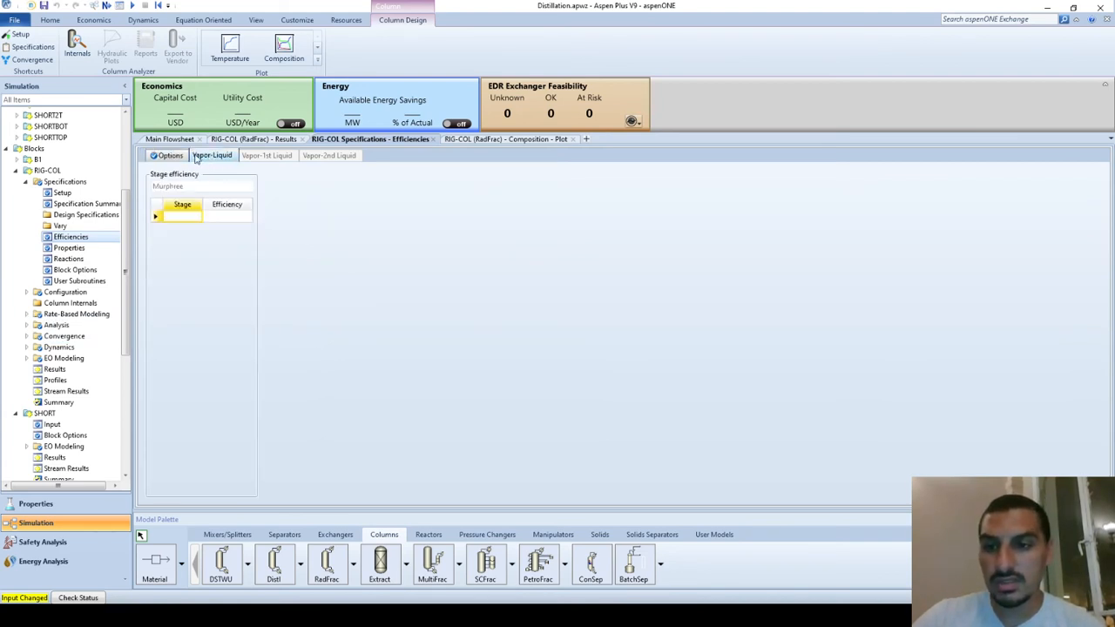
left_click(171, 157)
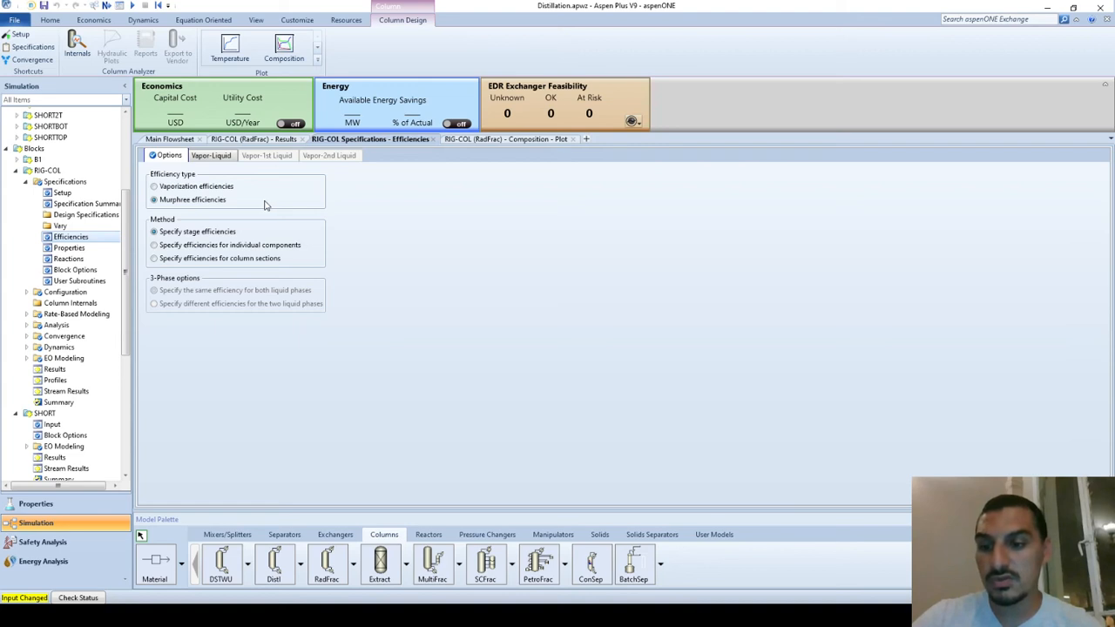
left_click(212, 158)
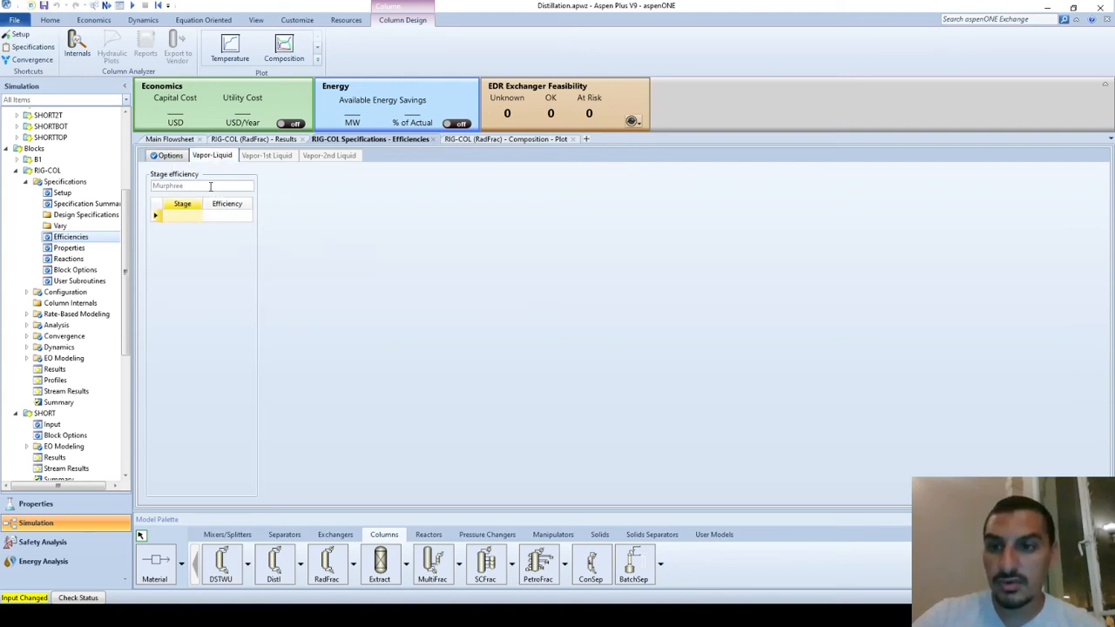
left_click(183, 217)
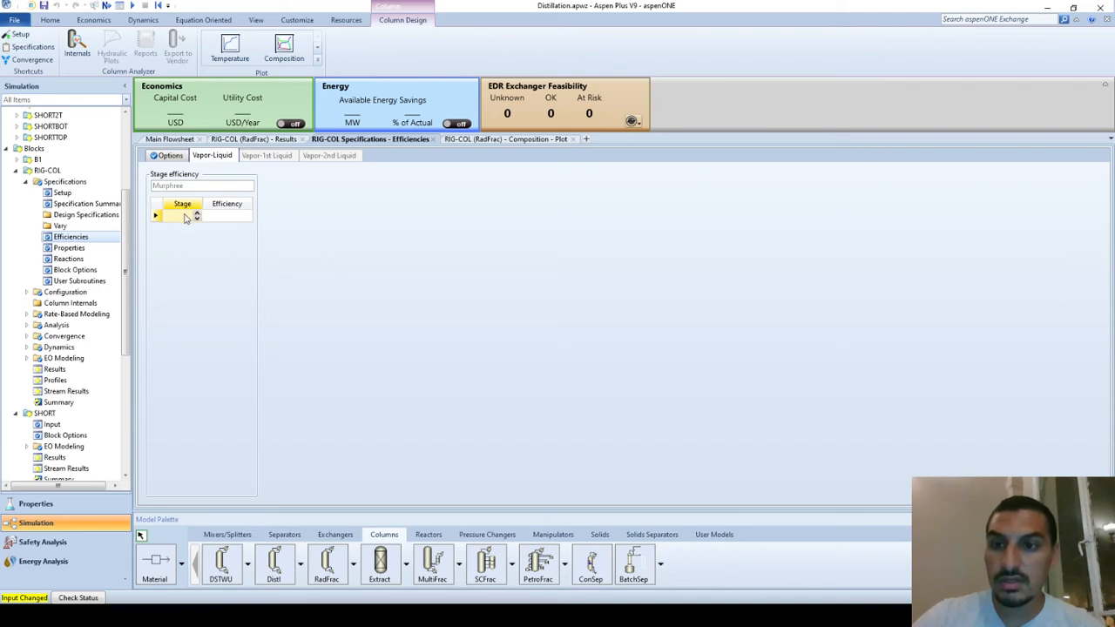
left_click(158, 219)
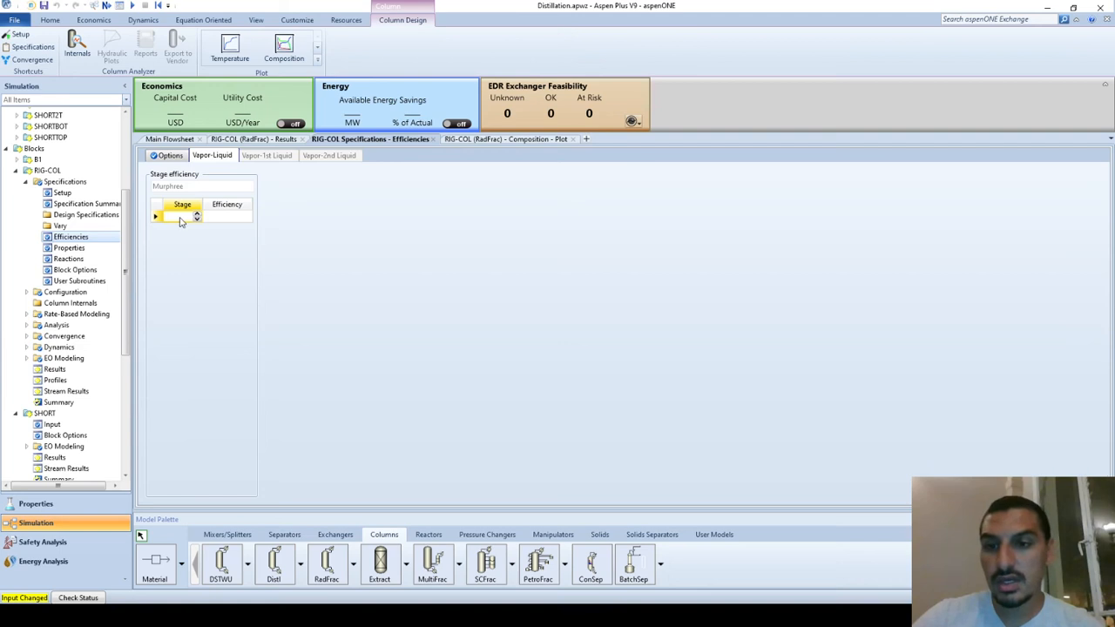
type("1")
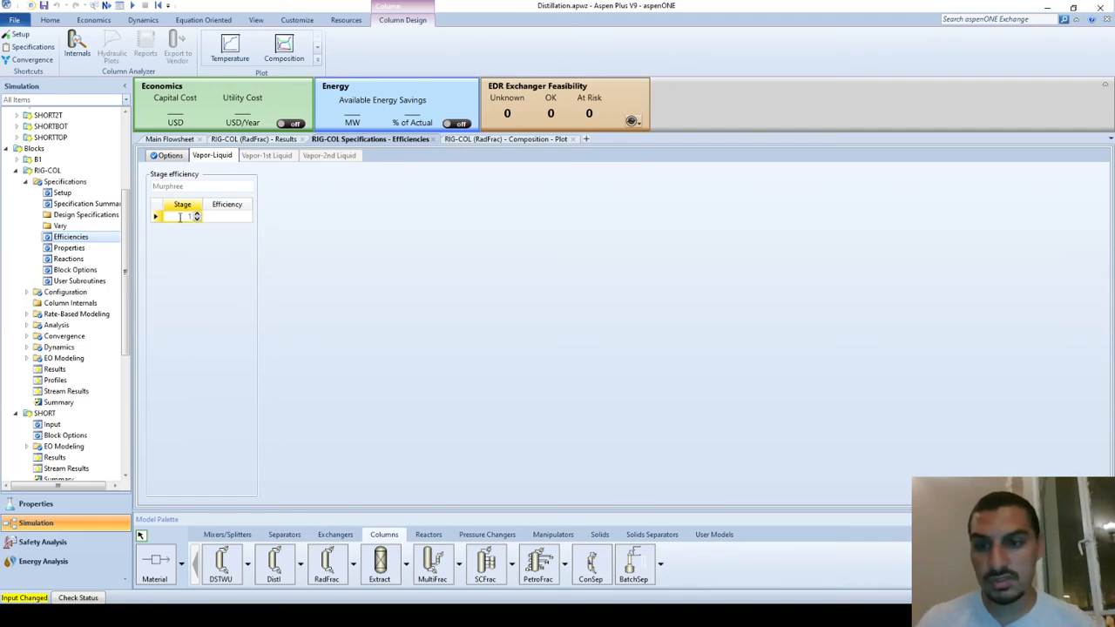
key("Tab")
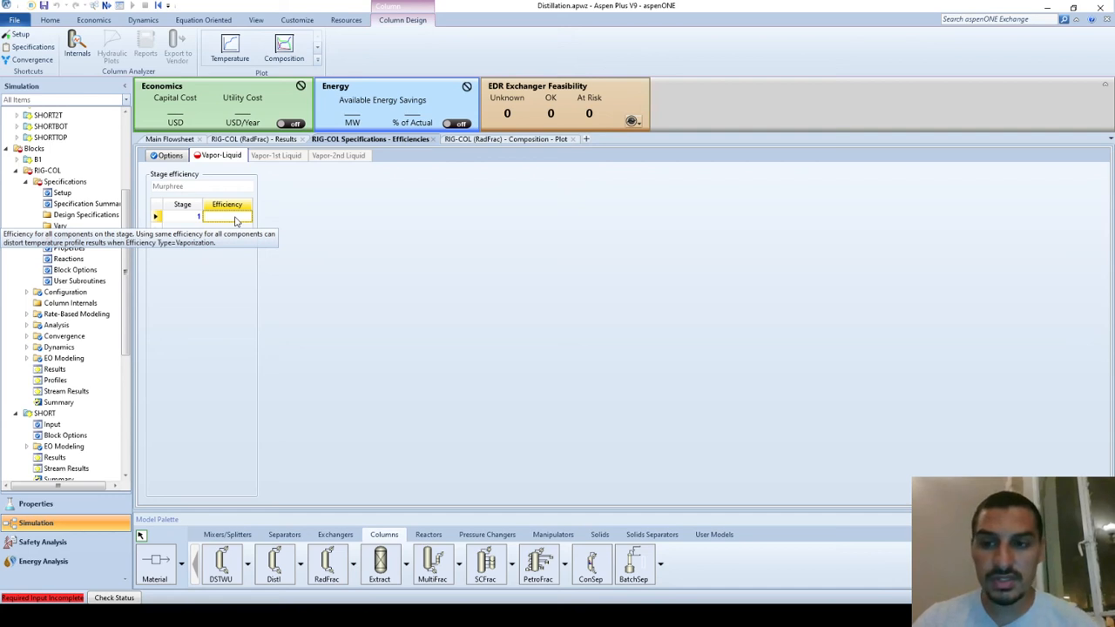
type("0.5")
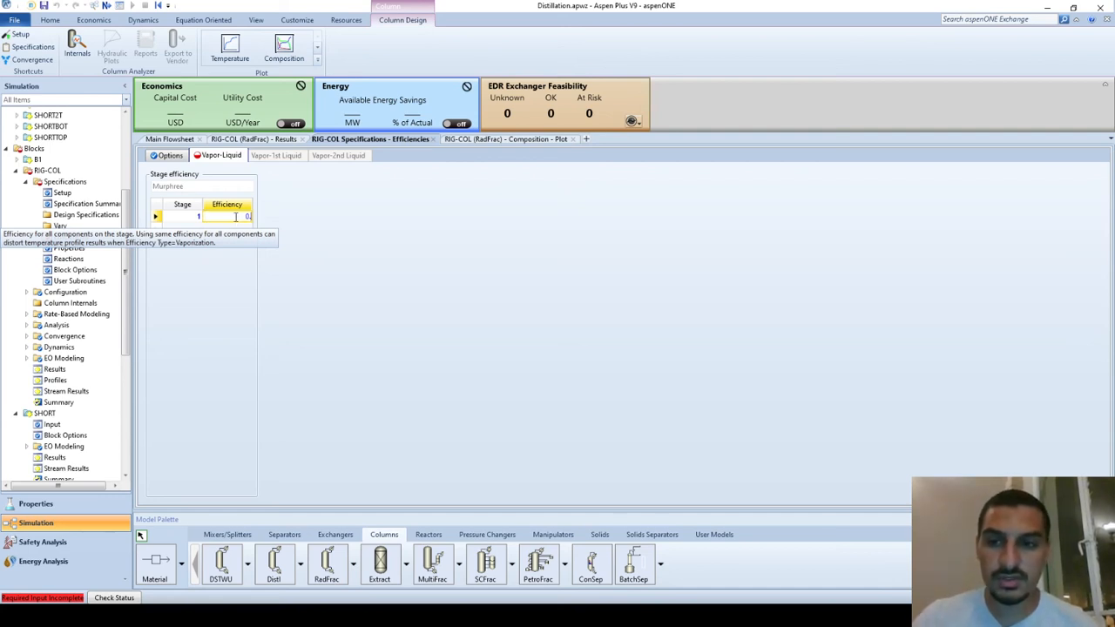
key("Return")
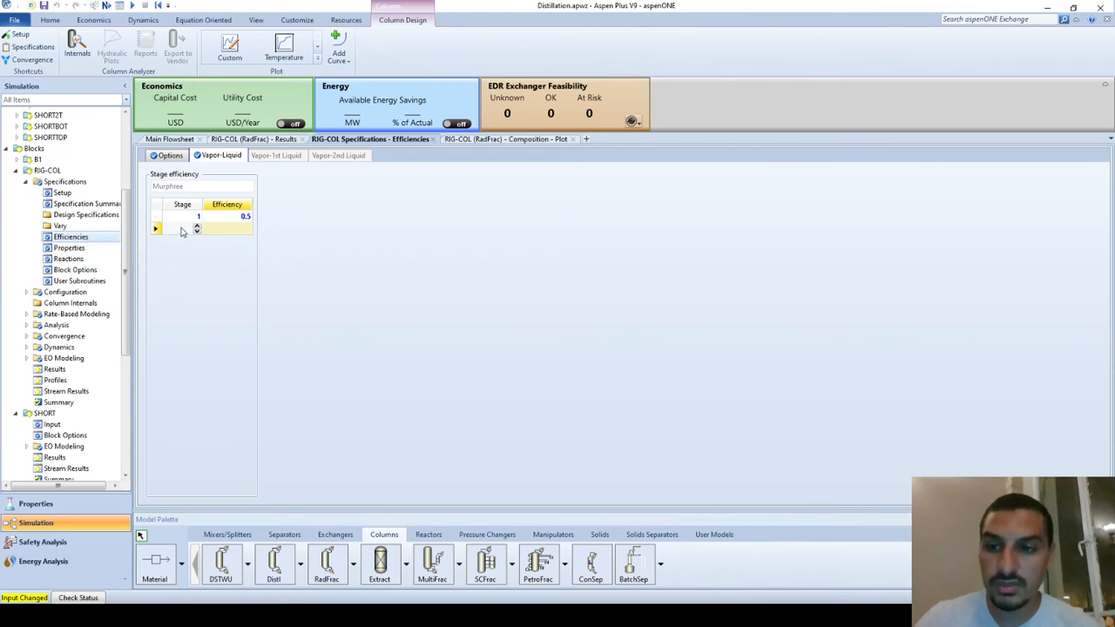
Add stage 41 to the vapor-liquid stage efficiency table with an efficiency of 0.5
left_click(181, 231)
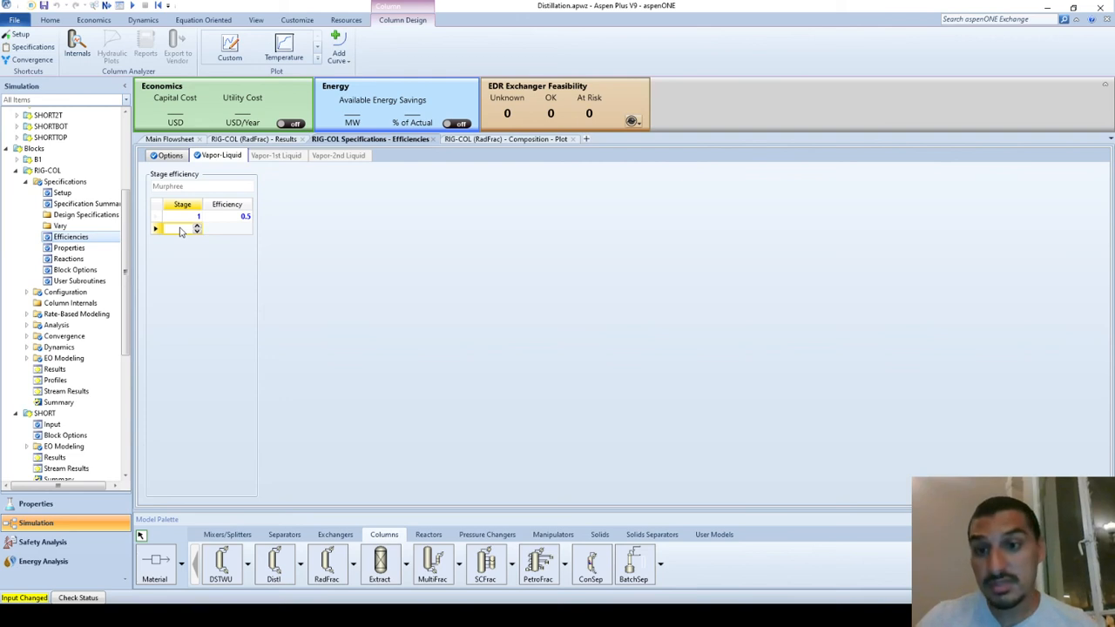
type("4")
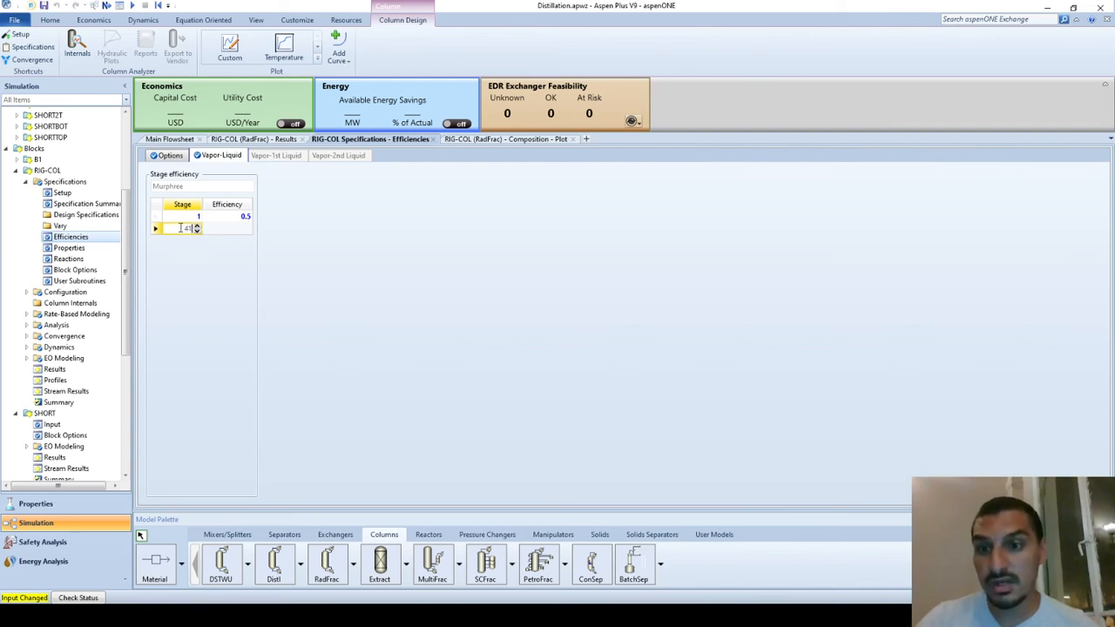
type("1")
left_click(222, 233)
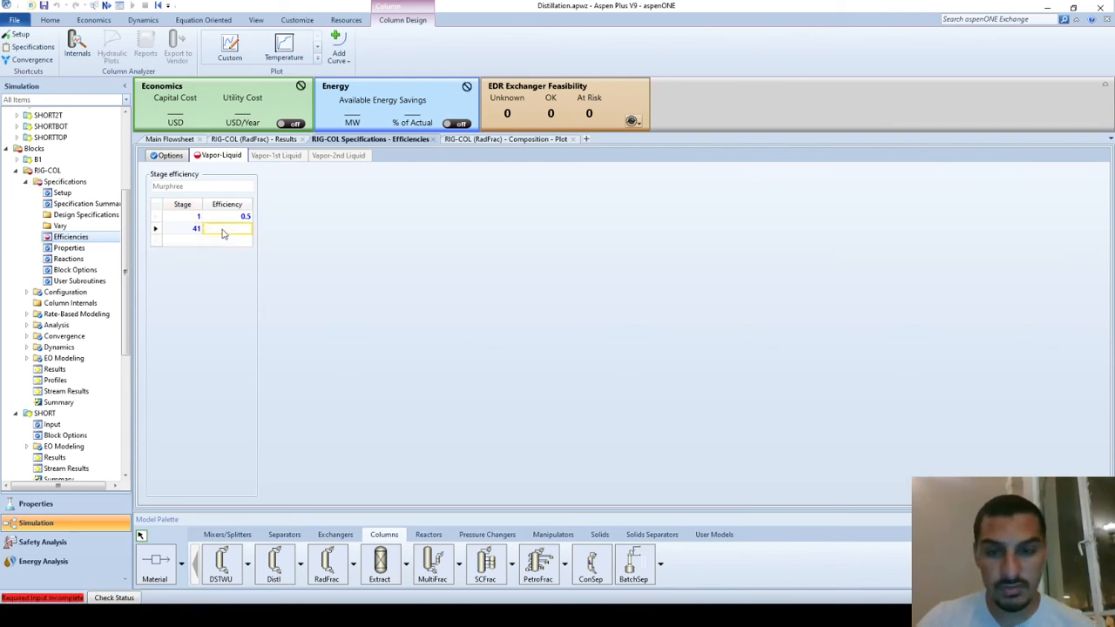
type("0.5")
key("Return")
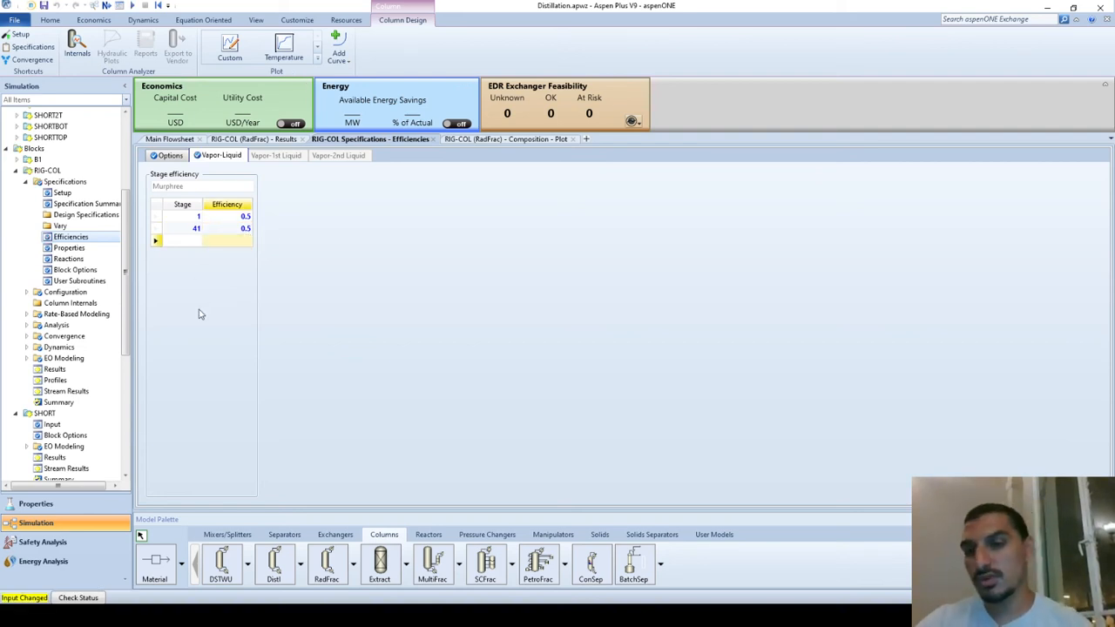
Review the Murphree efficiency options and stage entries, and run the simulation with them
left_click(172, 159)
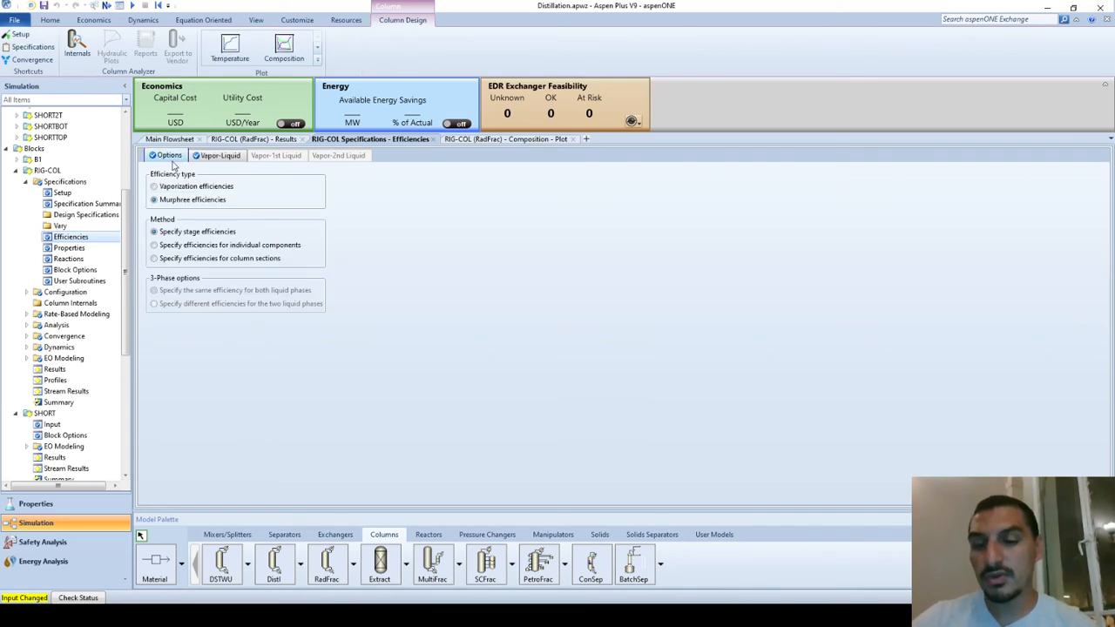
left_click(207, 160)
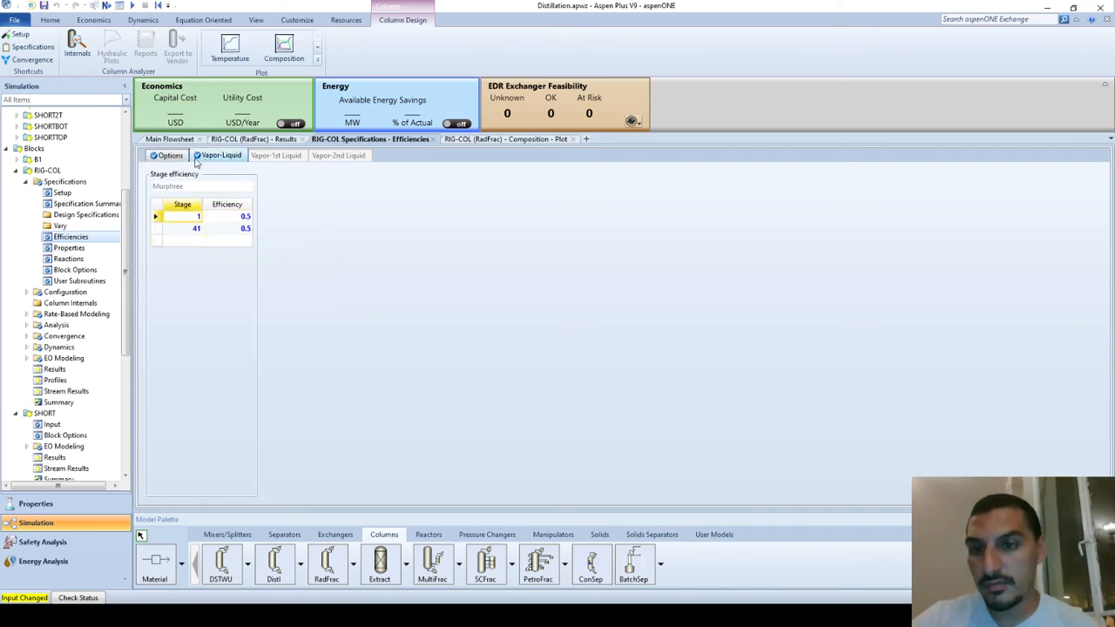
left_click(174, 158)
left_click(153, 199)
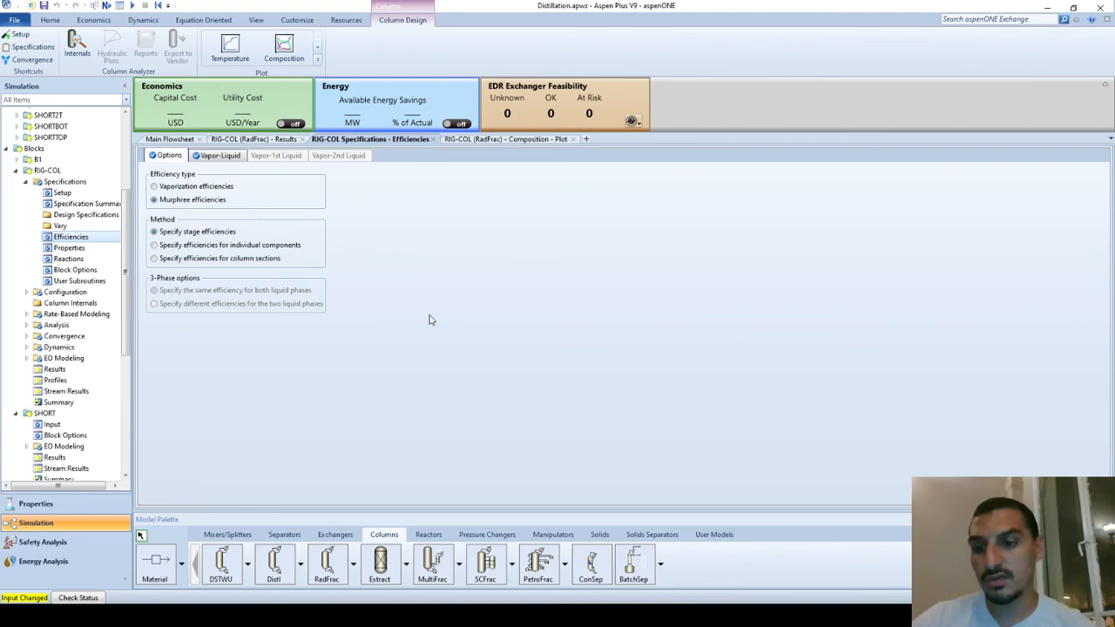
left_click(131, 6)
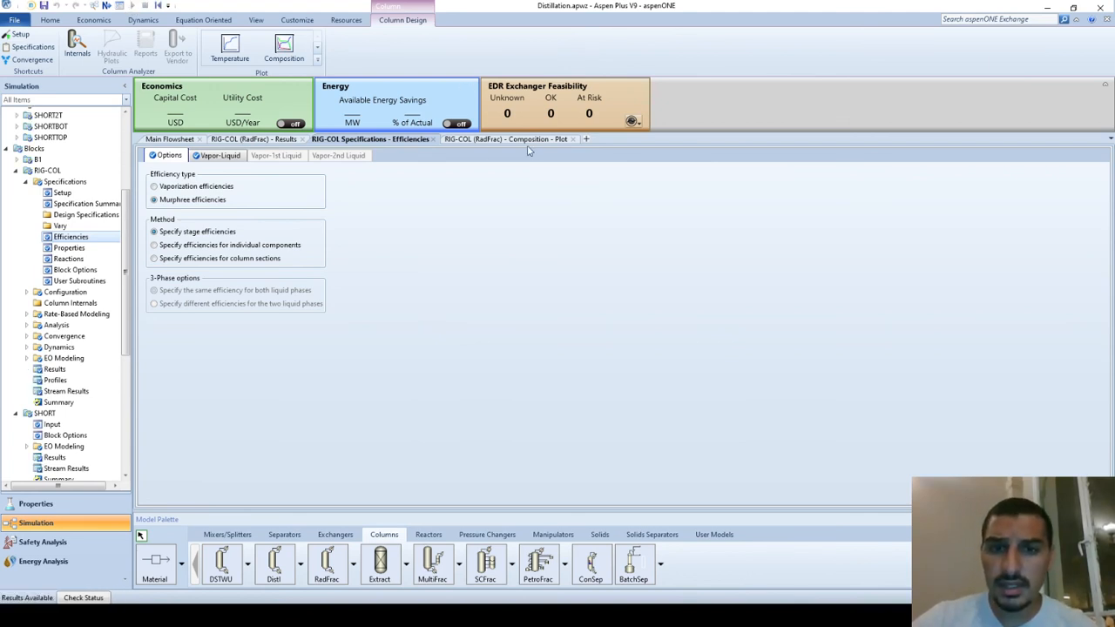
Examine the SM and EB liquid mole fractions at stage 41 in the RIG-COL composition plot, moving the legend off the SM curve
left_click(518, 140)
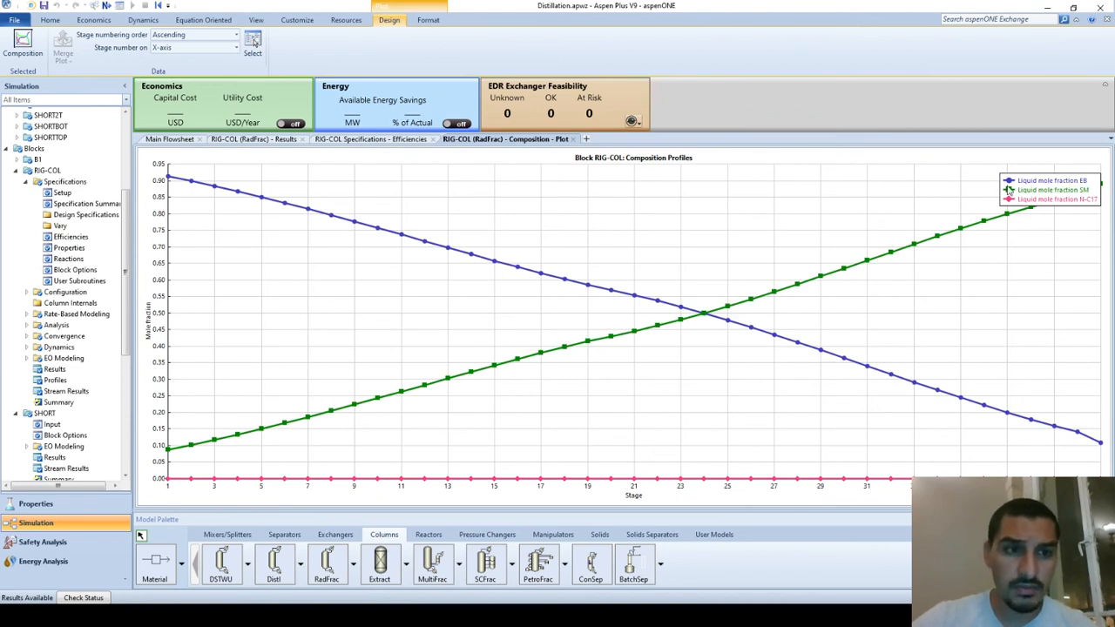
left_click_drag(1009, 190, 790, 202)
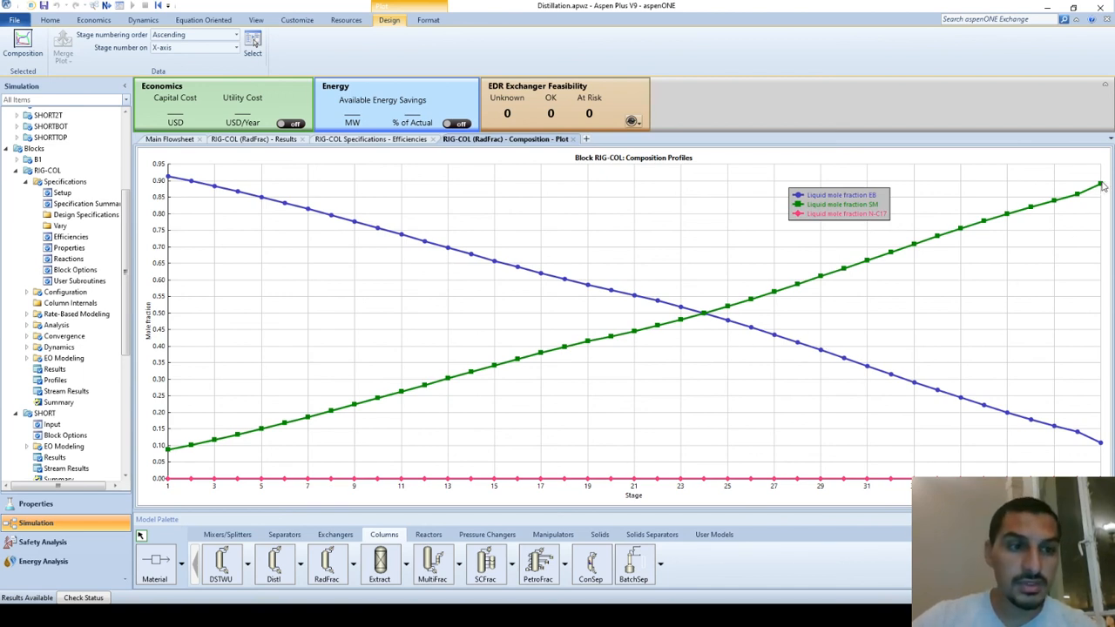
mouse_move(1102, 187)
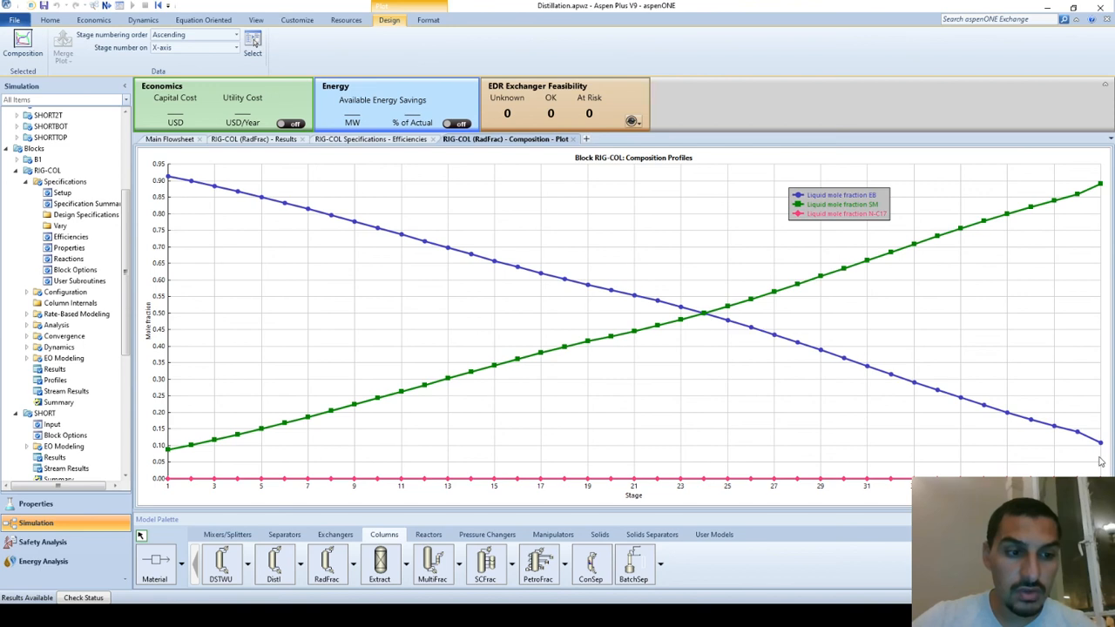
mouse_move(1102, 446)
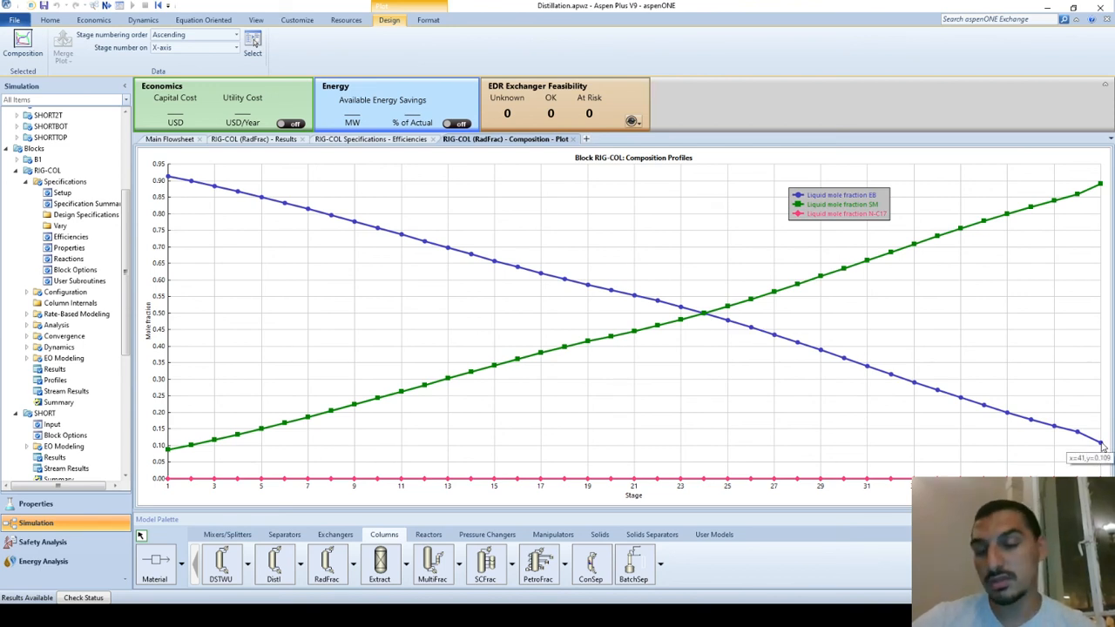
left_click(812, 377)
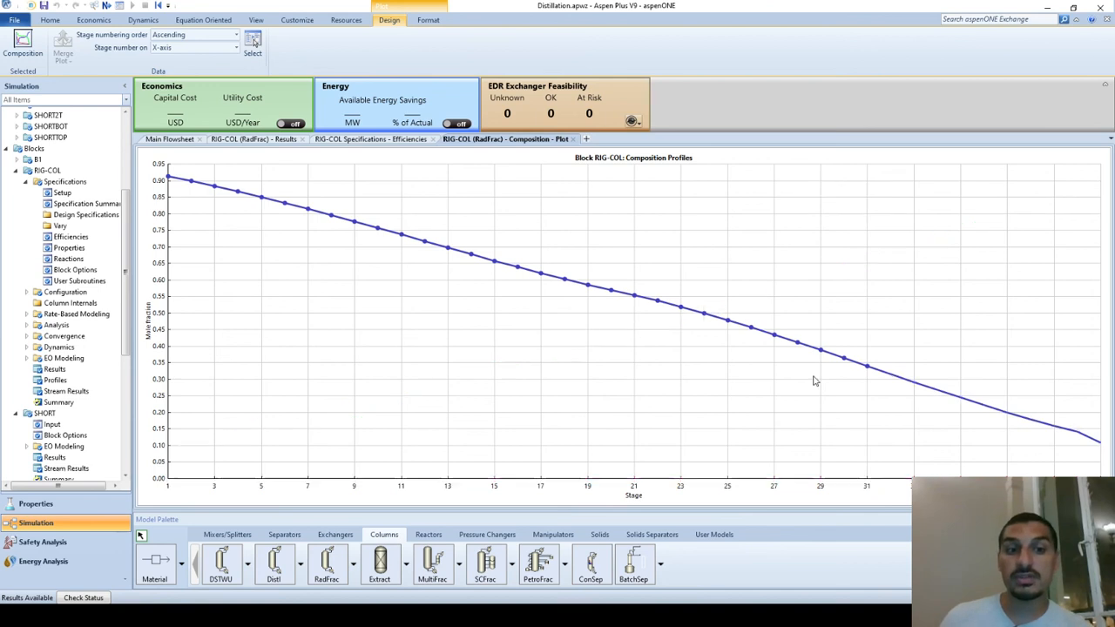